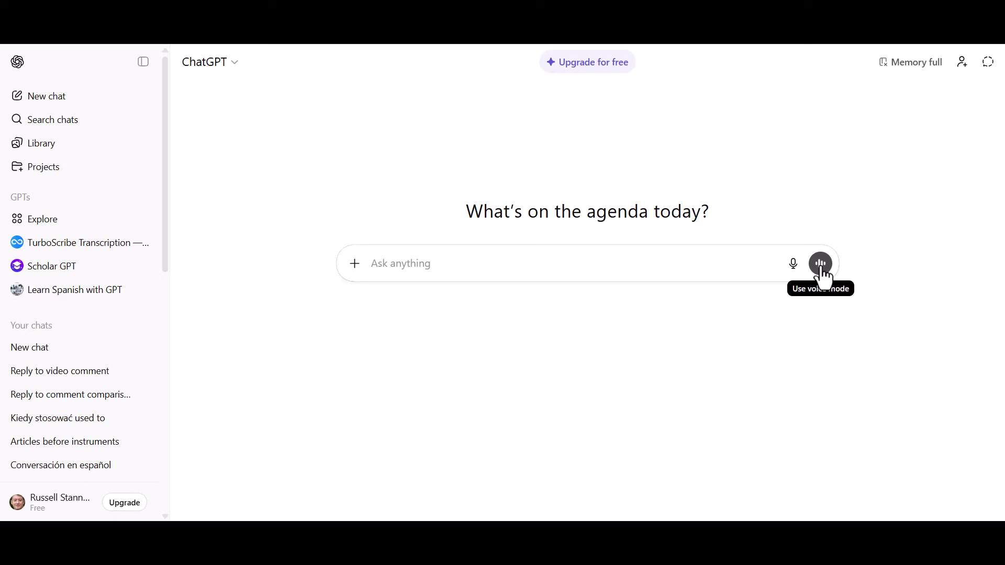
Step: Start a spoken Spanish conversation with ChatGPT about free time
left_click(821, 264)
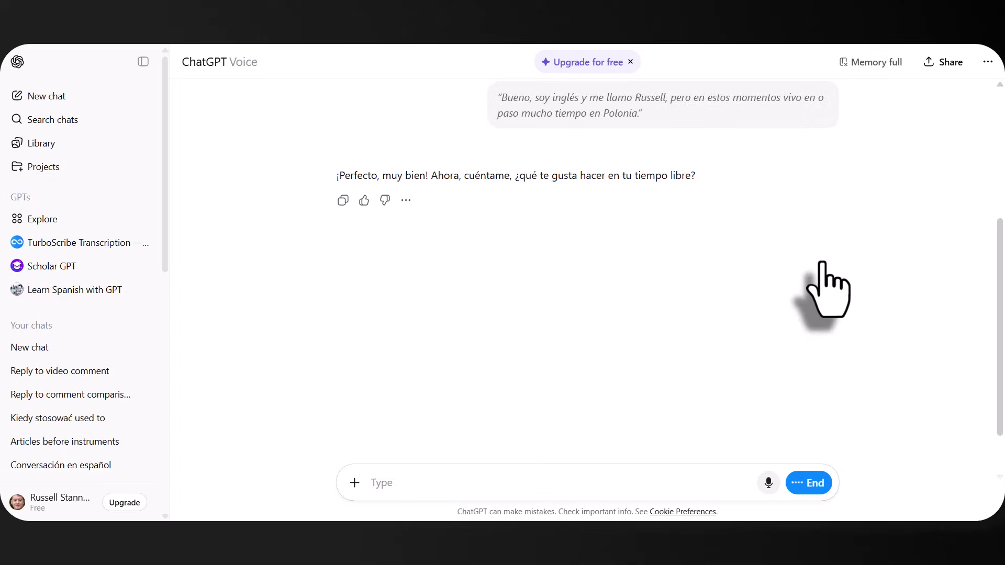
Step: End the voice chat and replay the first Spanish reply aloud
left_click(809, 482)
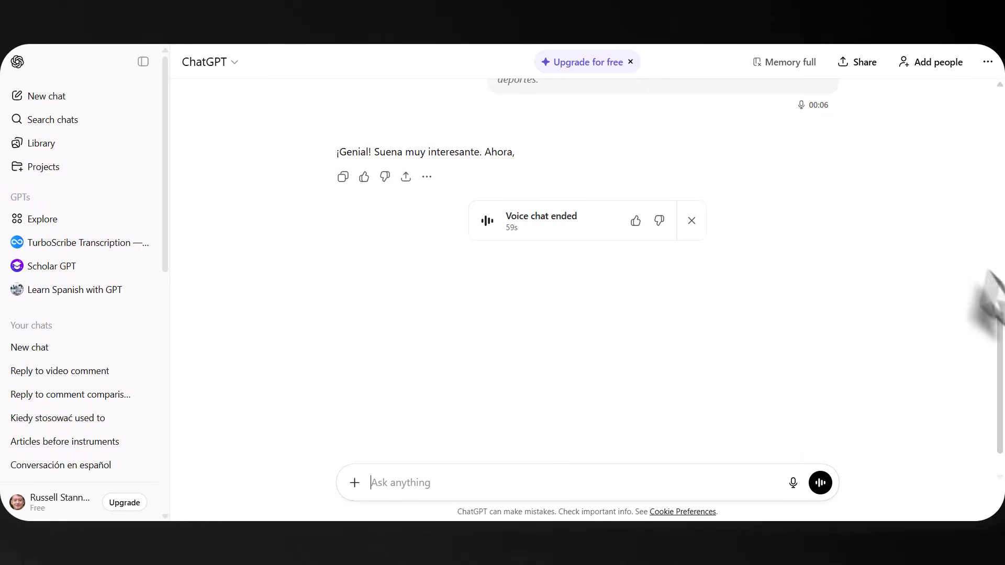
left_click_drag(997, 337, 997, 134)
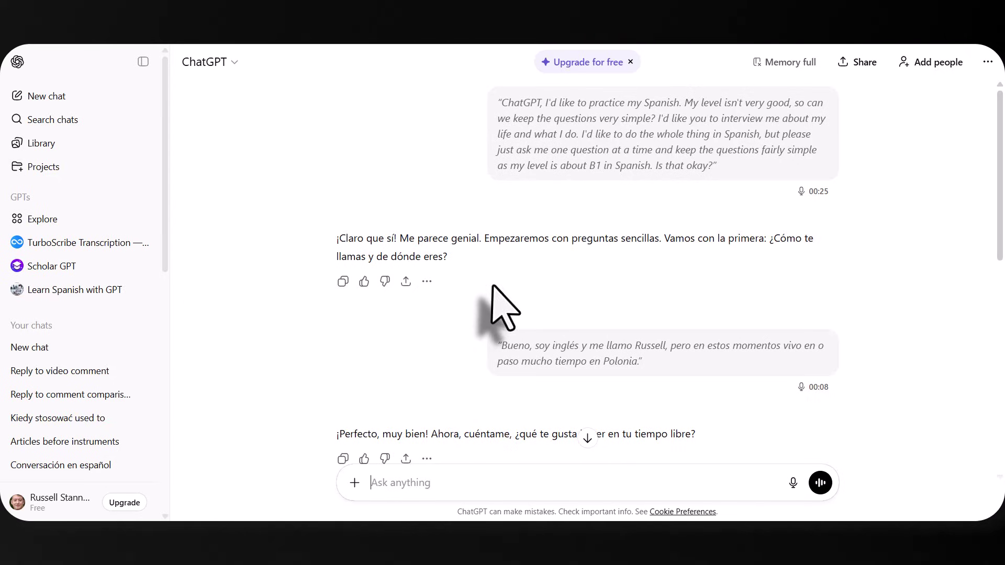
left_click(426, 283)
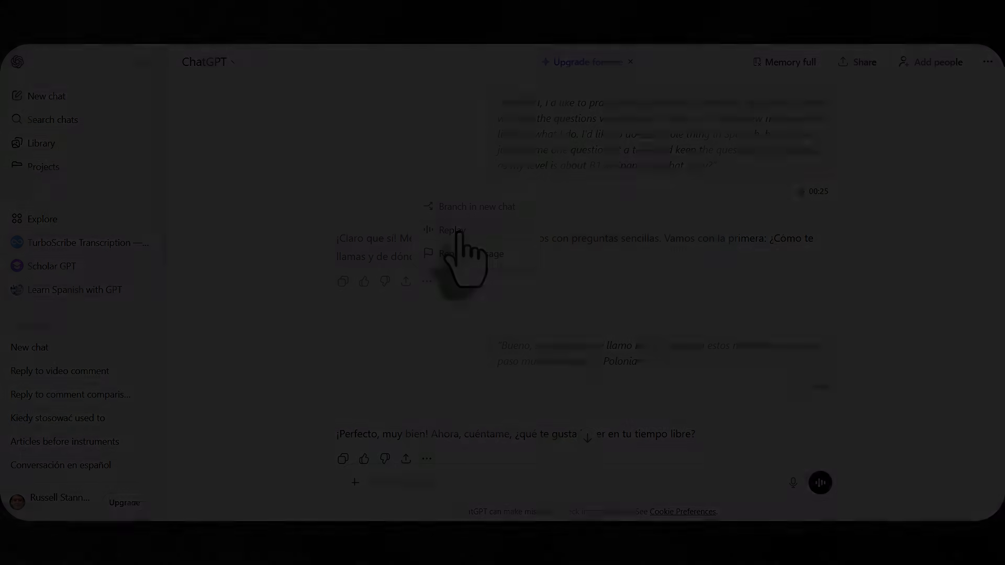
left_click(458, 231)
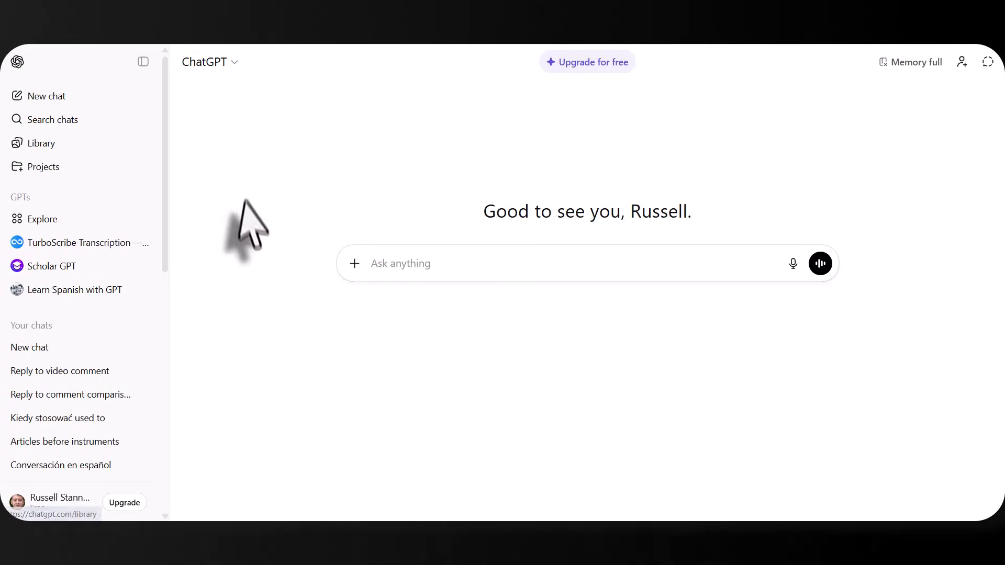
Step: Switch the new prompt to Canvas mode from the More tools list
left_click(355, 264)
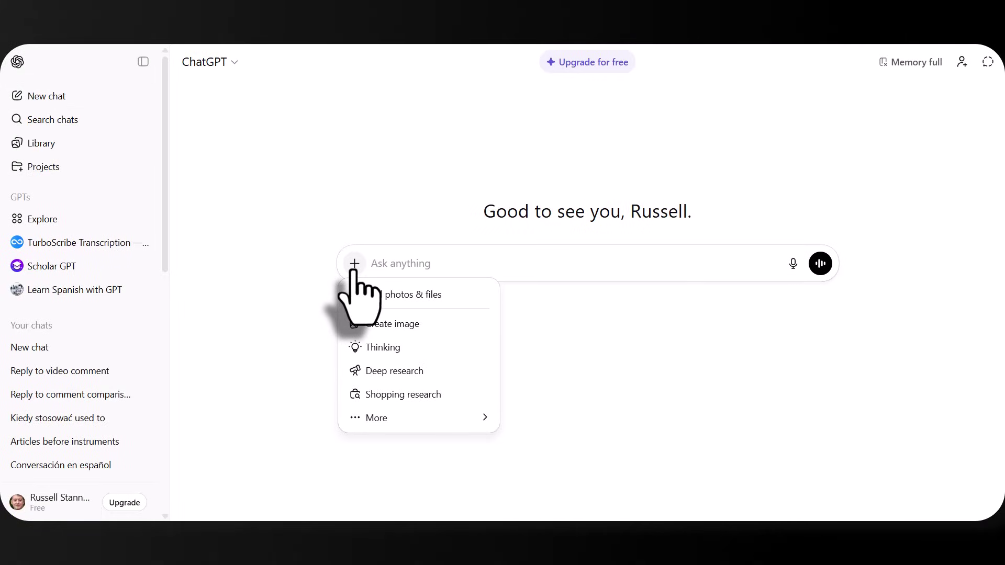
mouse_move(375, 417)
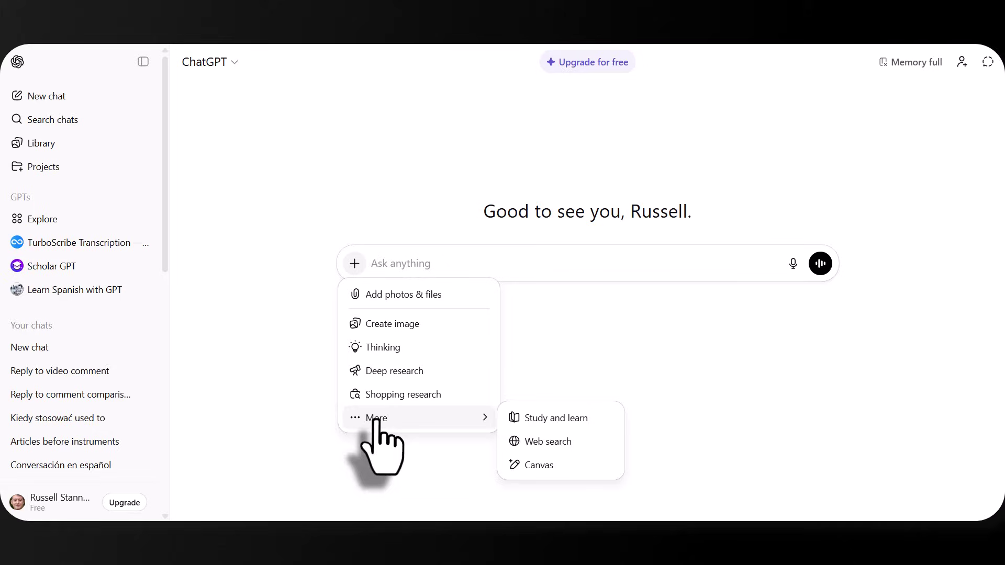
left_click(541, 464)
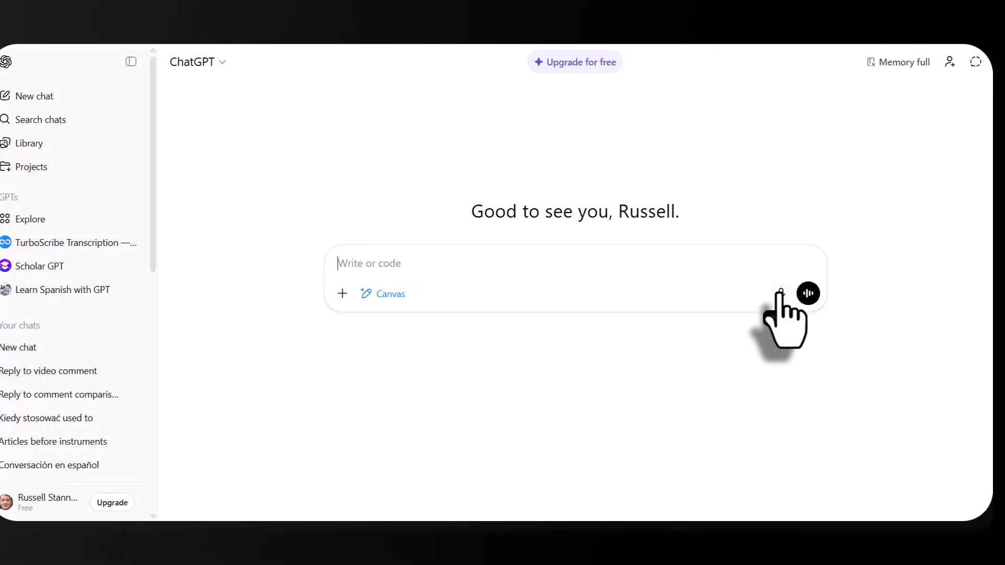
Step: Dictate and send a request for a B1/A2 table explaining how regular English past verbs form
left_click(780, 292)
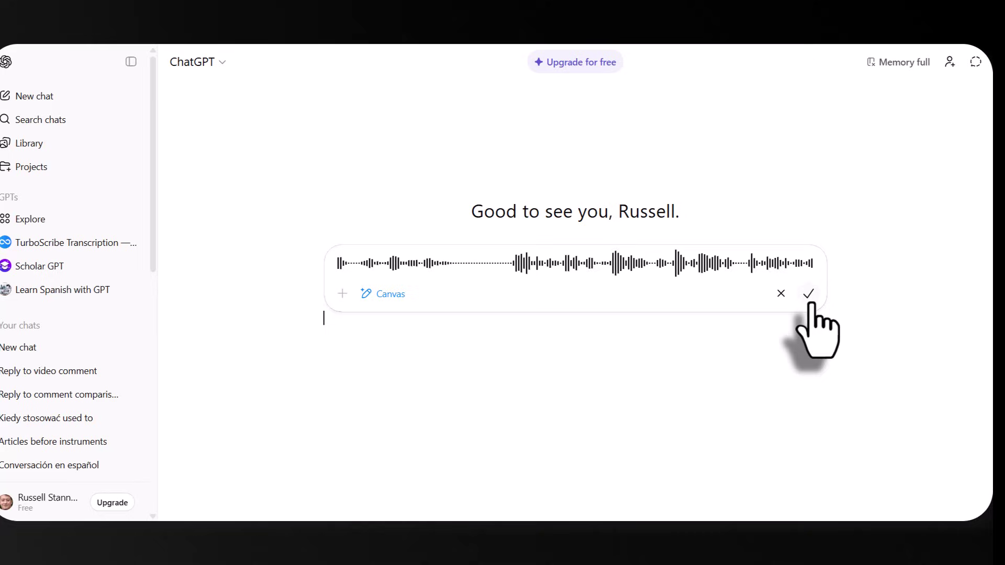
left_click(809, 295)
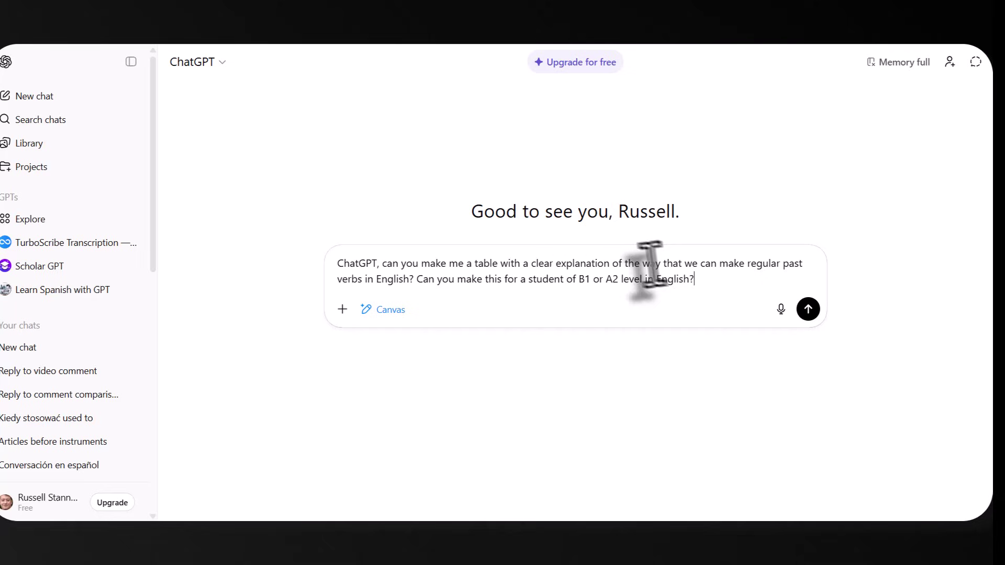
left_click(808, 310)
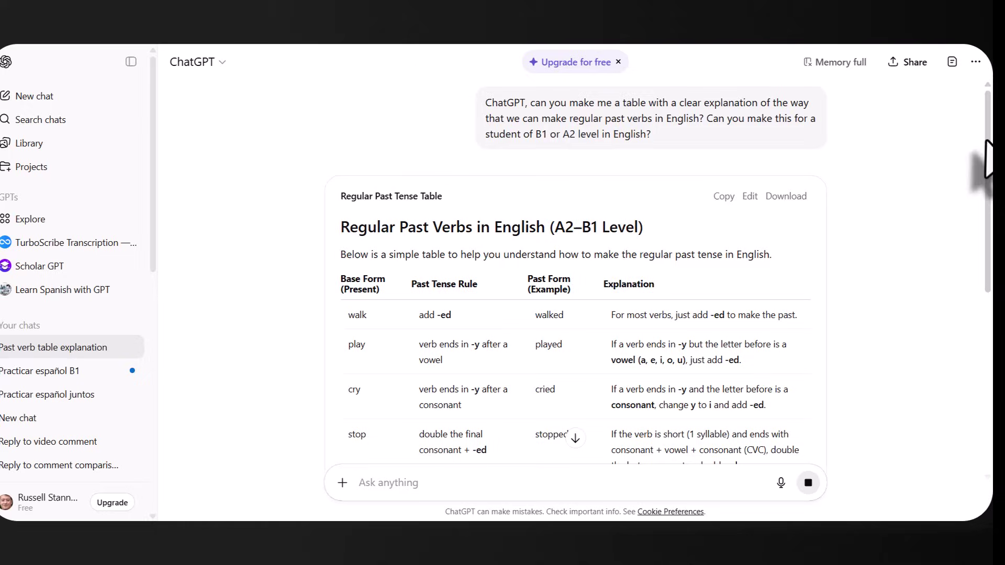
Step: Review the past tense table and dictate a follow-up for an A2 businessman workday text with questions
left_click_drag(986, 141, 985, 395)
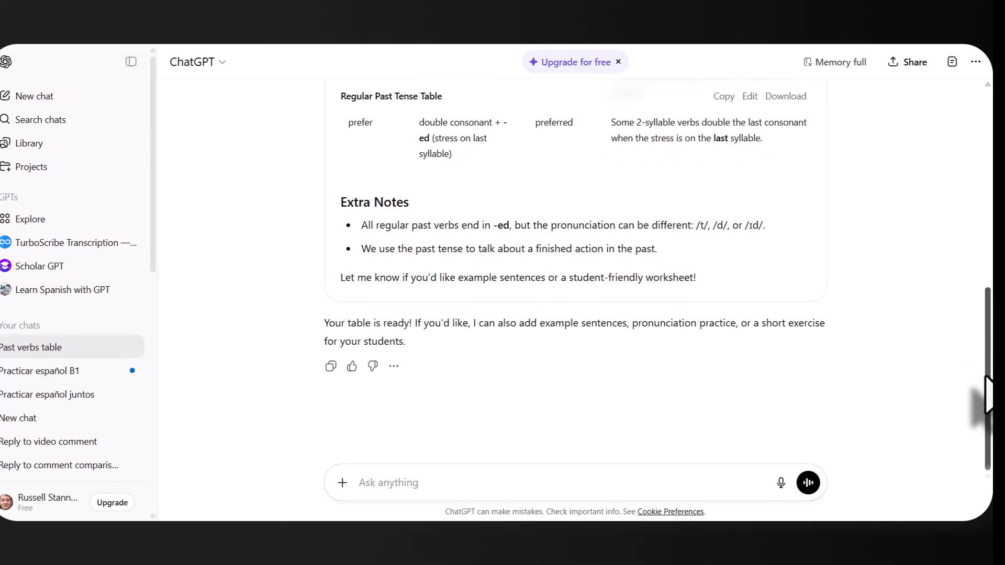
left_click(780, 482)
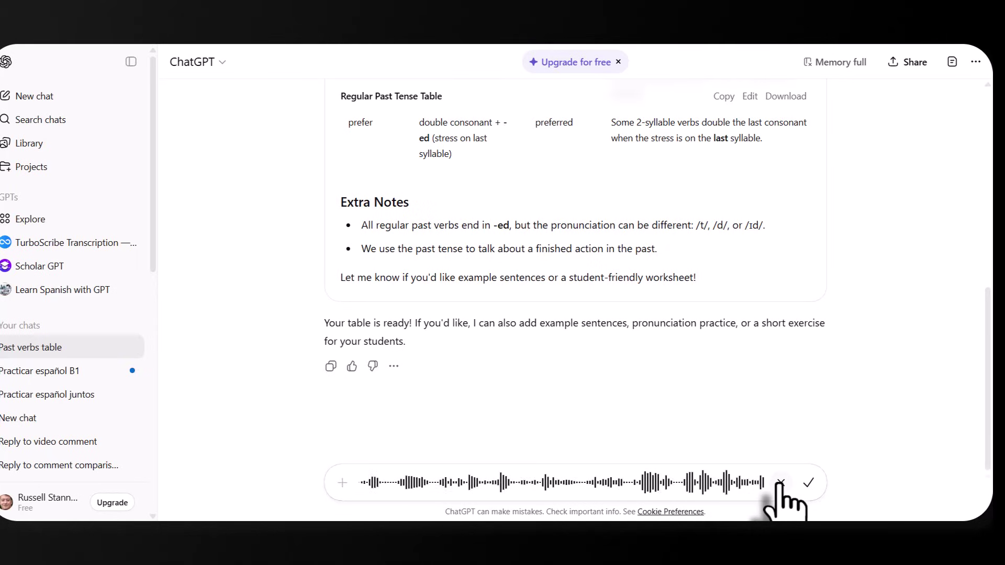
left_click(808, 483)
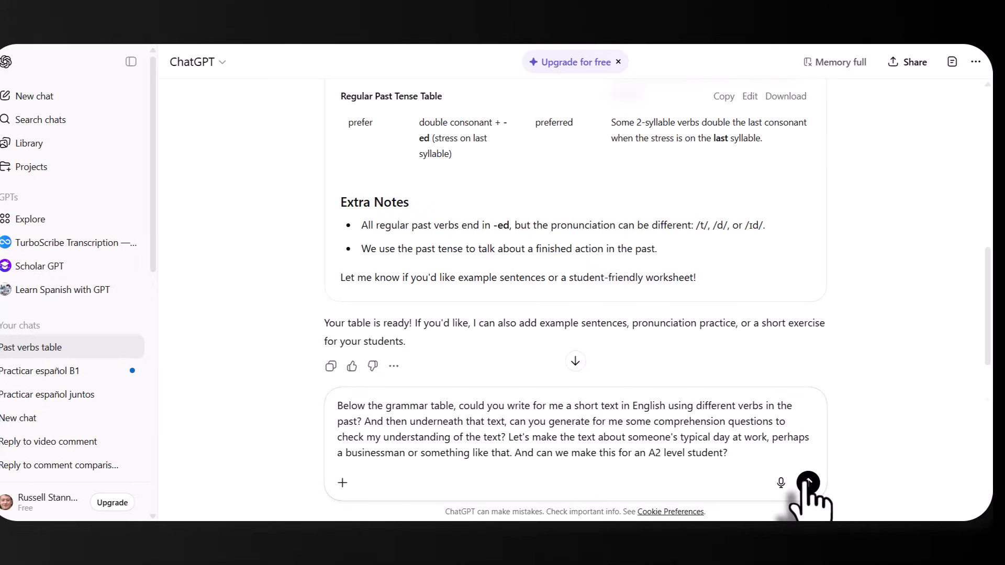
Step: Send the follow-up, stop generation once the A2 workday text appears, and scroll back up
left_click(809, 482)
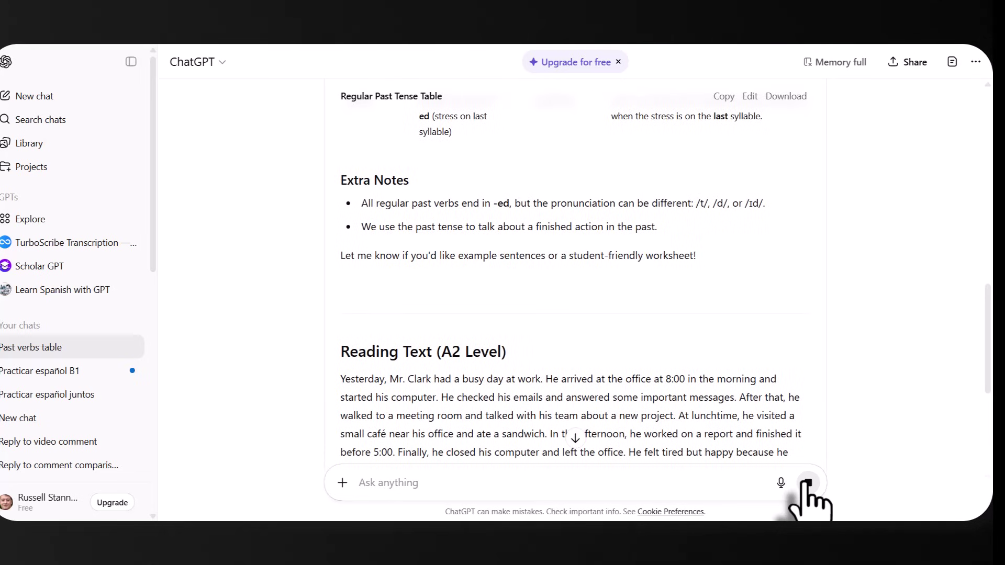
left_click(808, 482)
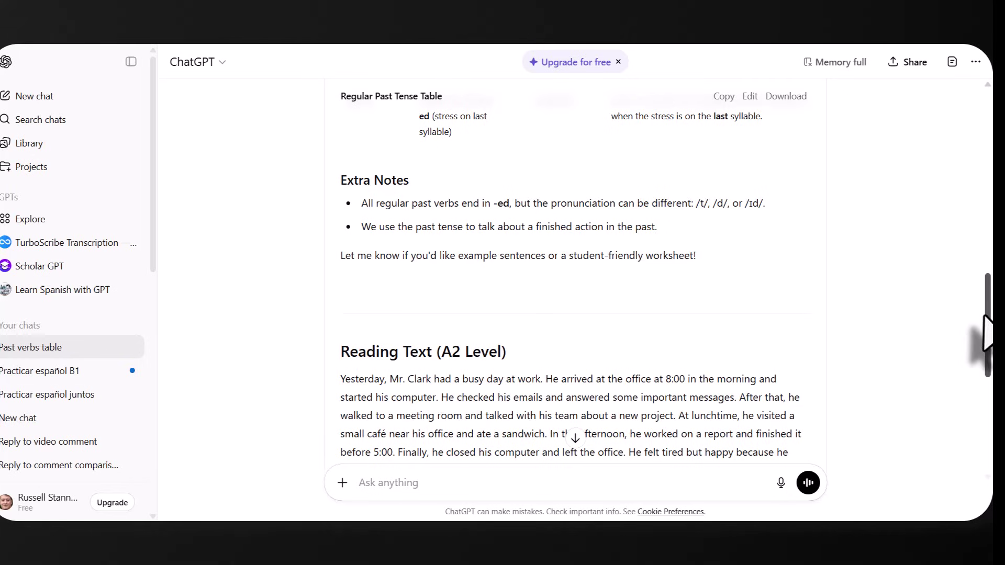
left_click_drag(984, 317, 968, 404)
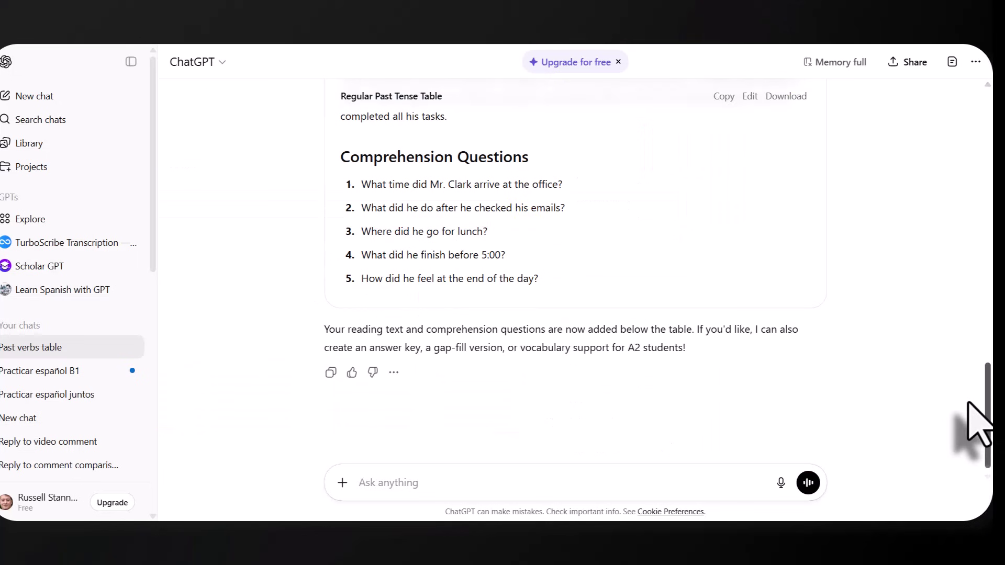
Step: Dictate a request for a longer A2 text with more past verbs and eight comprehension questions
left_click_drag(975, 424, 978, 381)
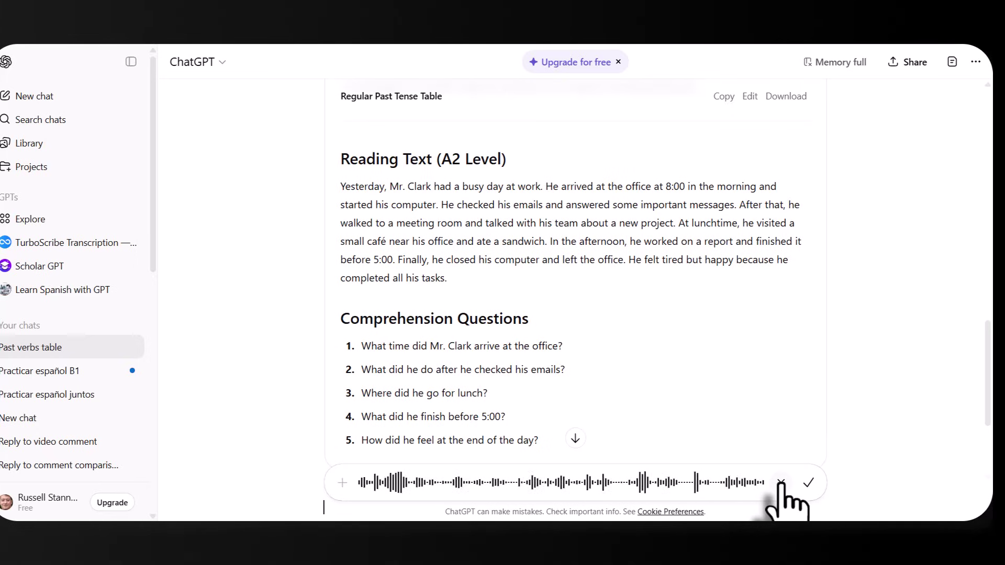
left_click(809, 483)
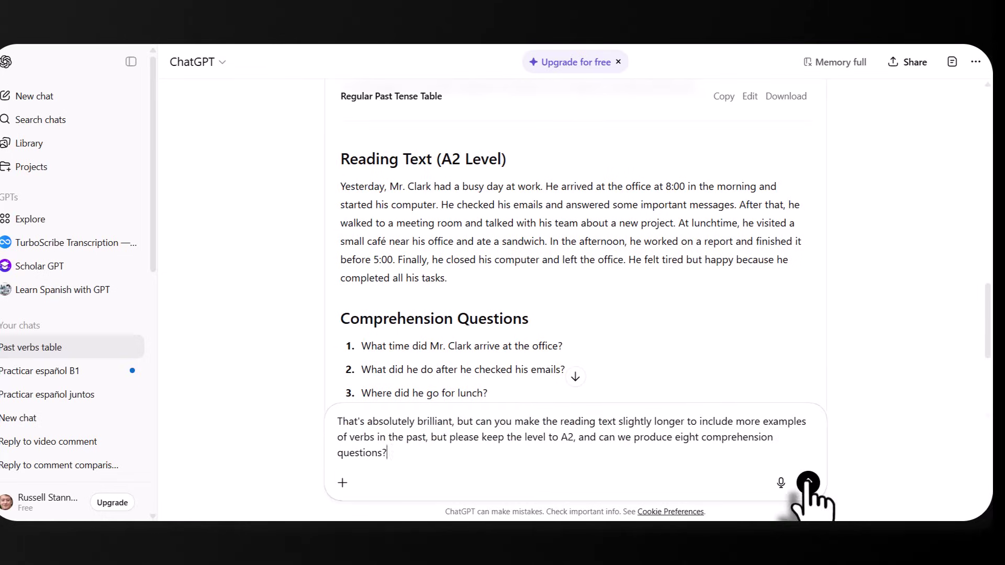
Step: Send the request, check the longer Mr. Clark workday text, and open the past tense document for editing
left_click(808, 482)
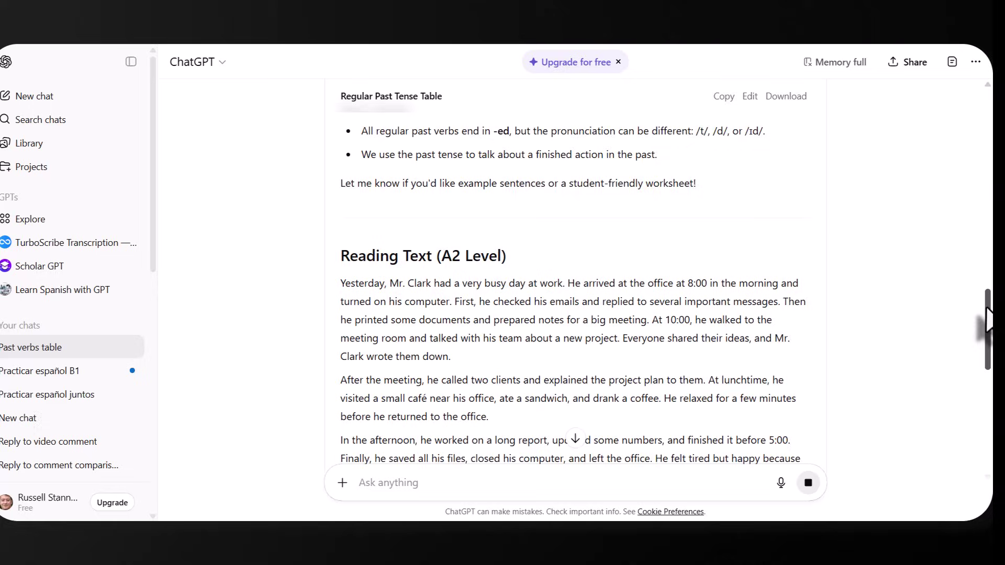
left_click_drag(987, 322, 988, 428)
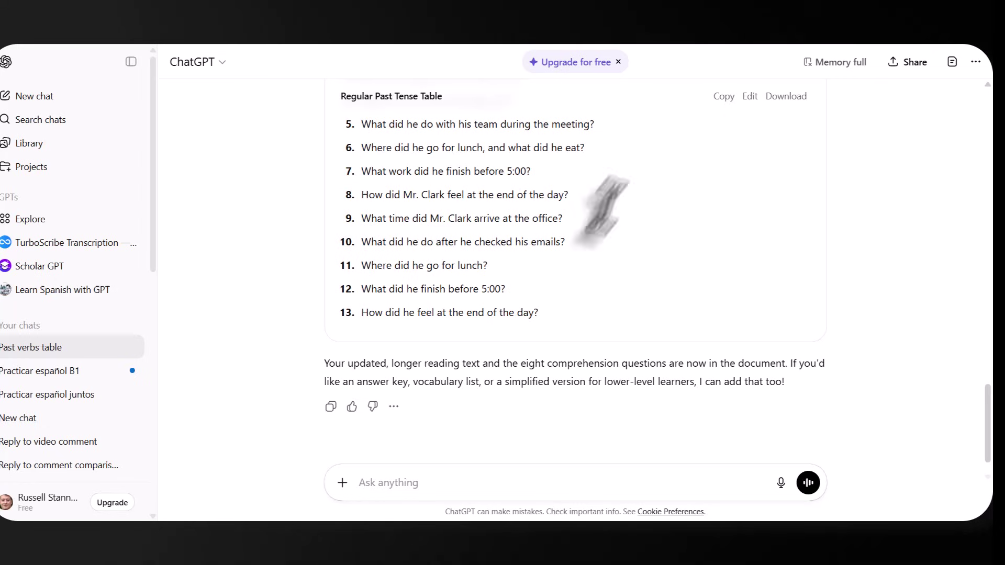
left_click(749, 96)
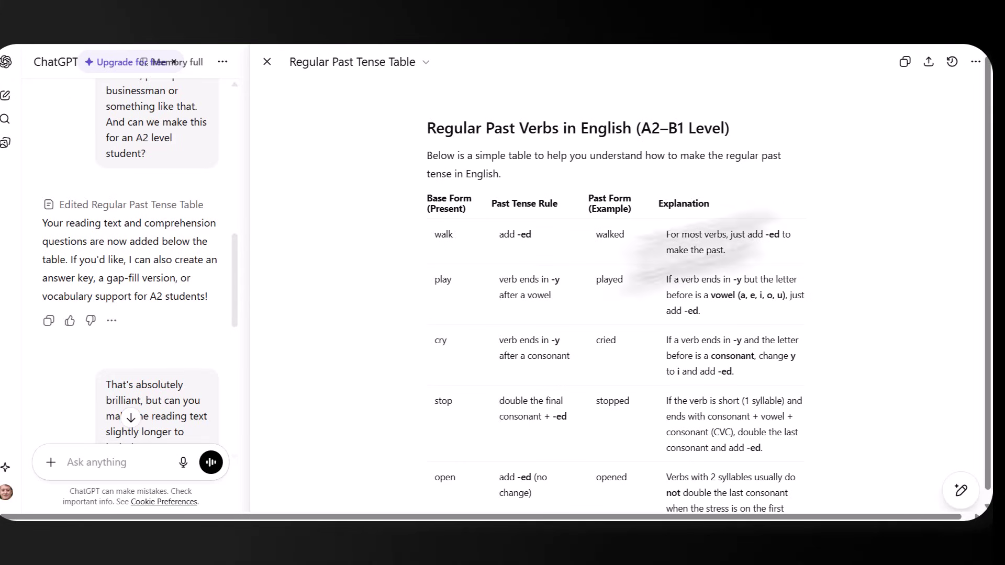
Step: Scroll down through the Regular Past Tense Table document in the canvas
scroll(986, 138, "down", 1)
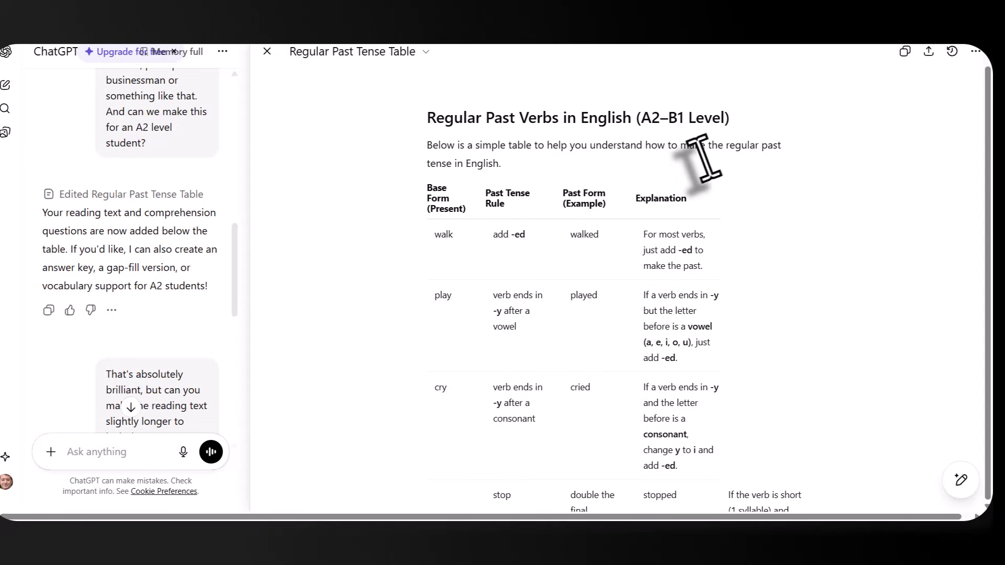
Step: Close the canvas editor, scroll through the text and questions, and show PDF, Word, Markdown download options
left_click(267, 51)
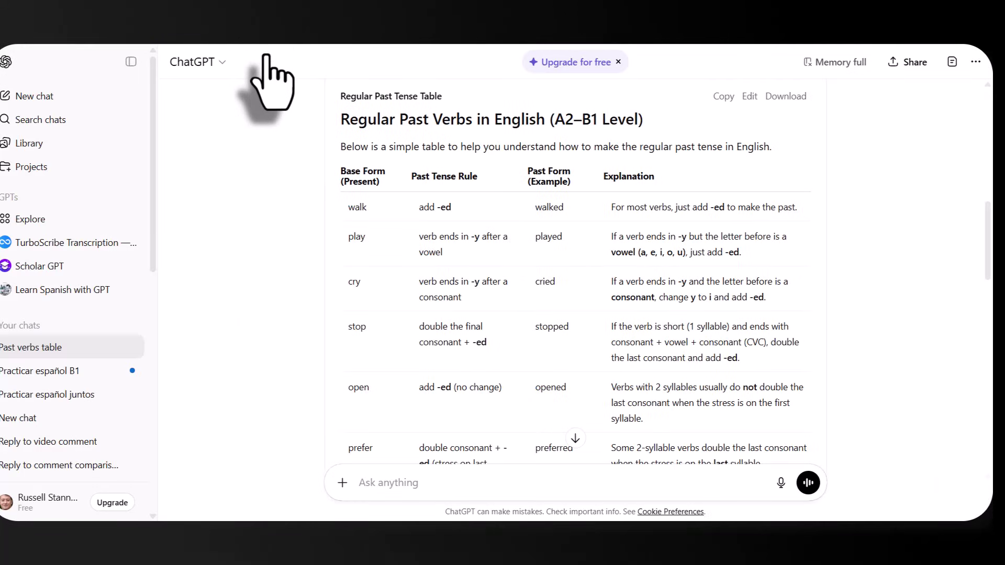
left_click_drag(988, 241, 988, 352)
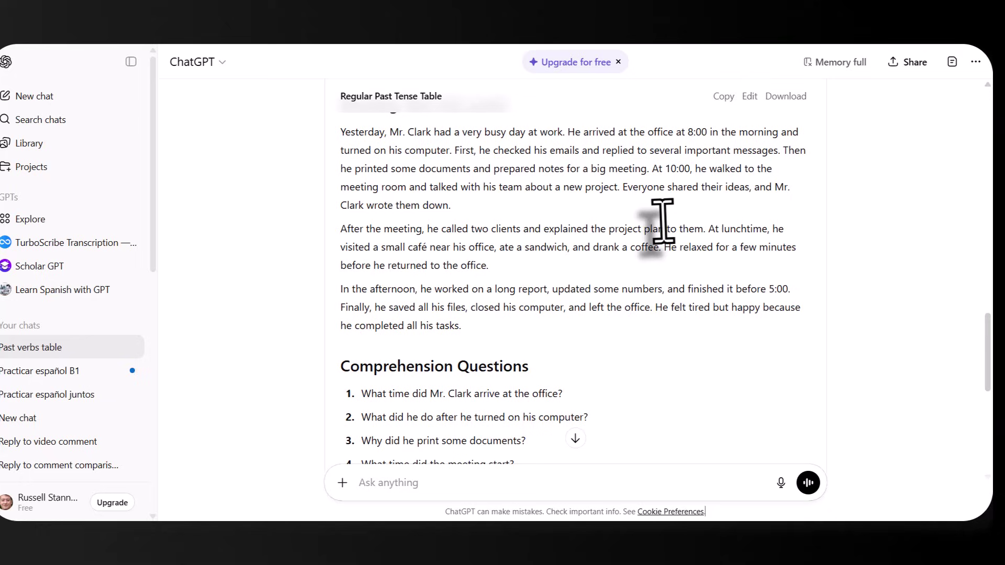
left_click_drag(987, 347, 987, 241)
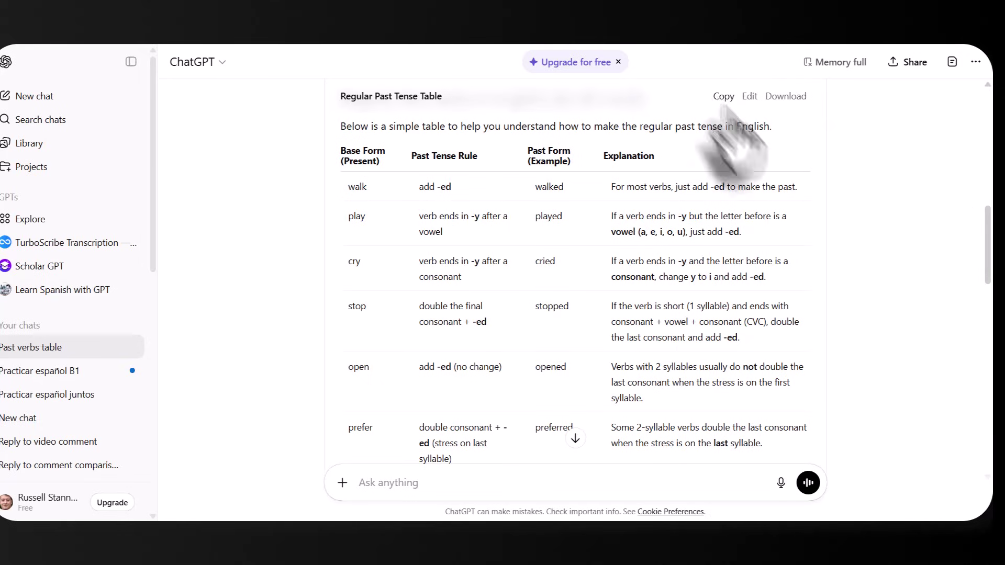
left_click(785, 97)
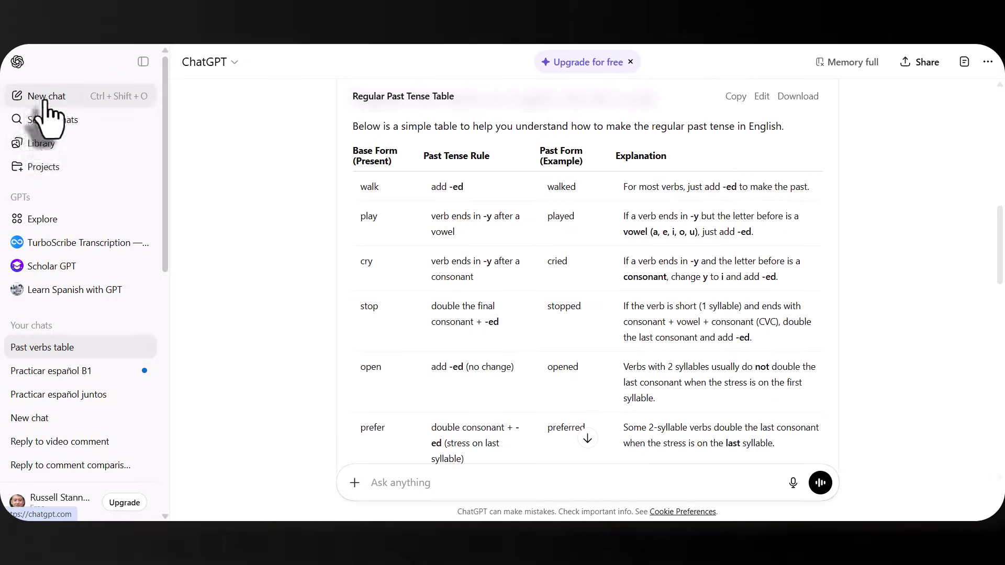
Step: Open a new chat and switch its prompt to Canvas mode
left_click(45, 99)
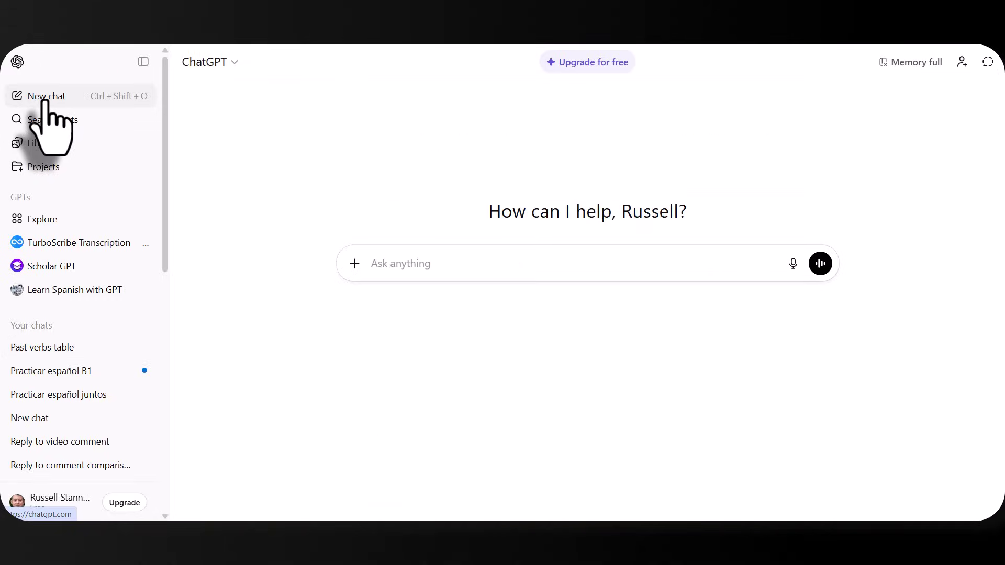
left_click(354, 264)
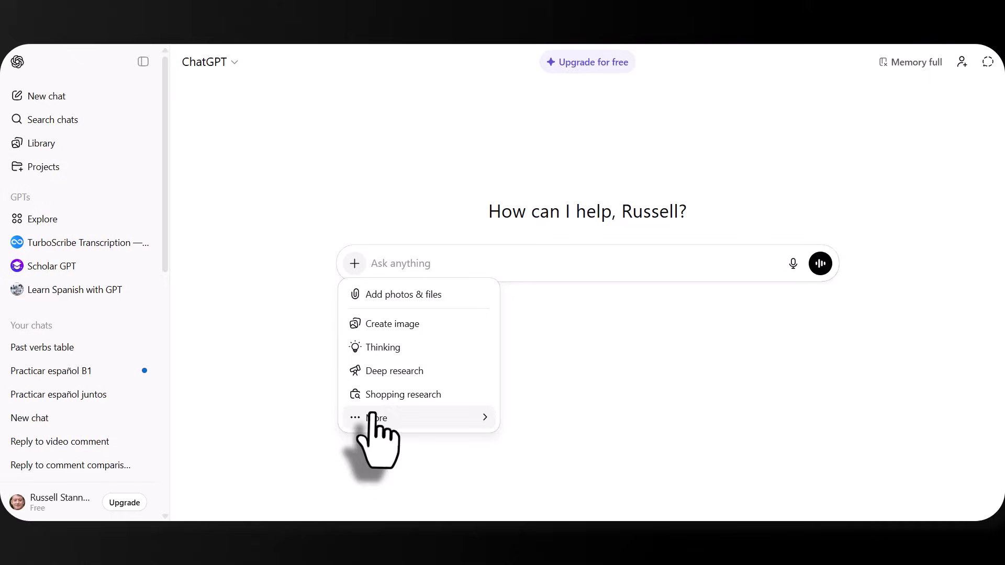
mouse_move(374, 417)
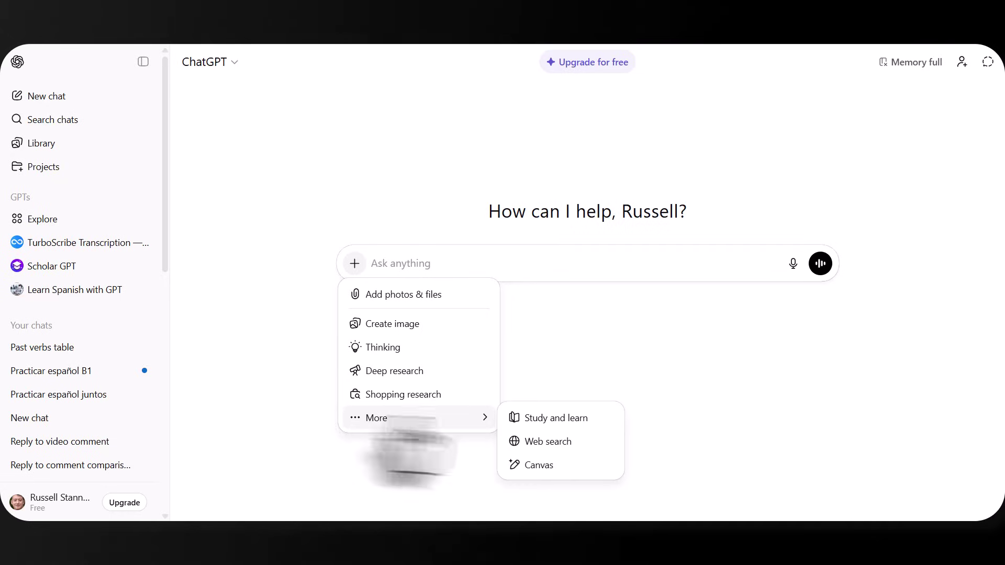
left_click(539, 466)
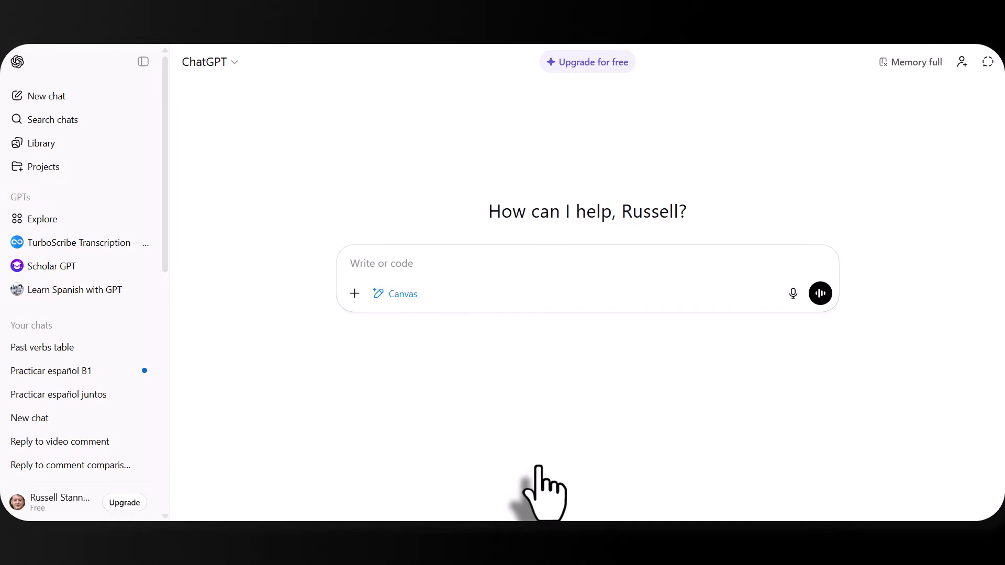
left_click(414, 283)
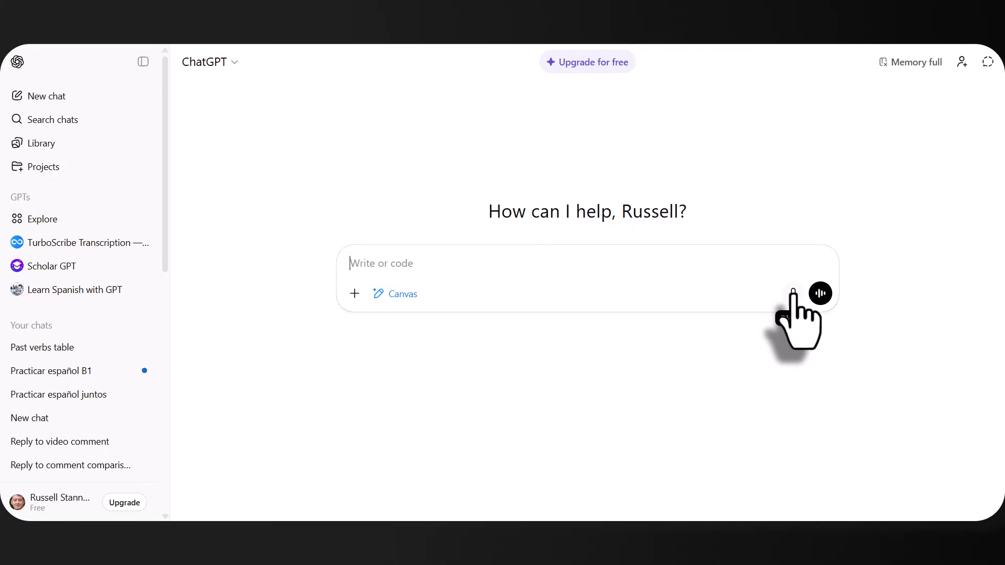
Step: Start voice dictation of the request for the new canvas document
left_click(792, 293)
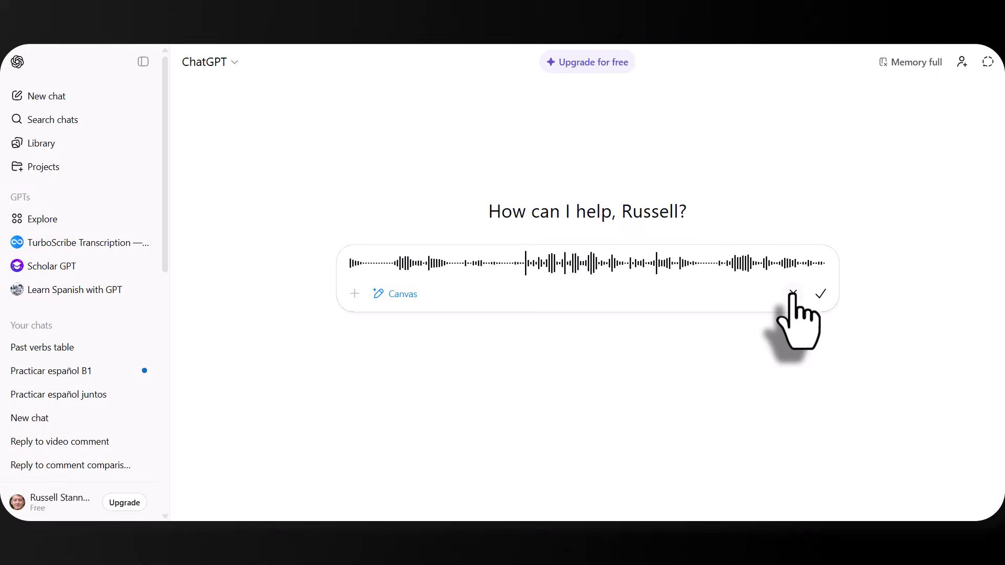
left_click(820, 294)
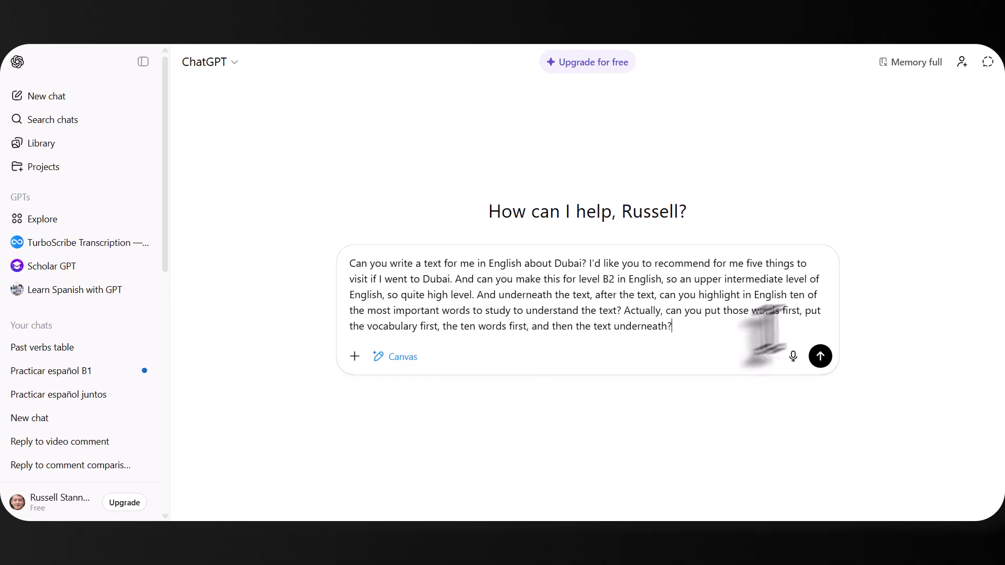
left_click(820, 357)
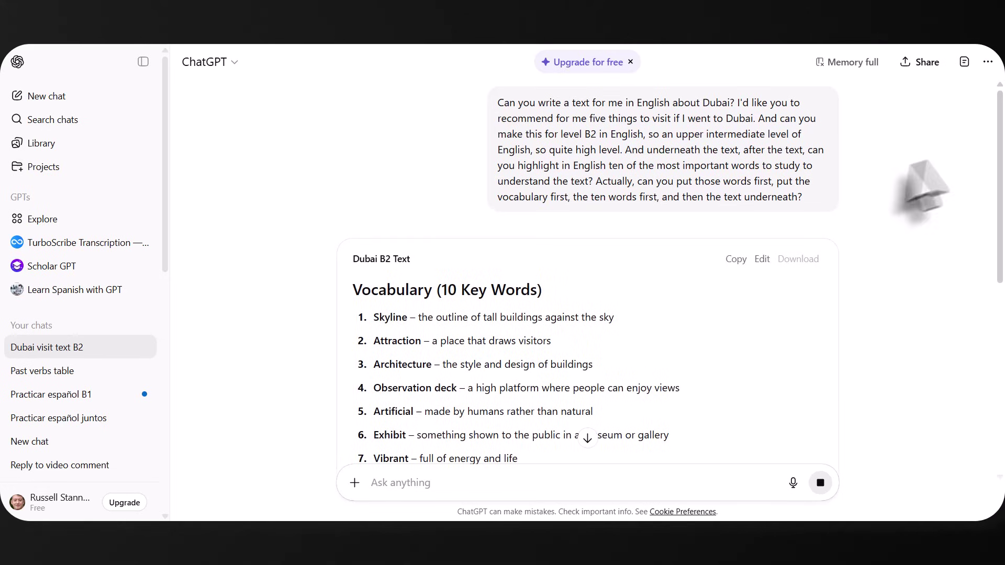
left_click_drag(1001, 194, 1000, 209)
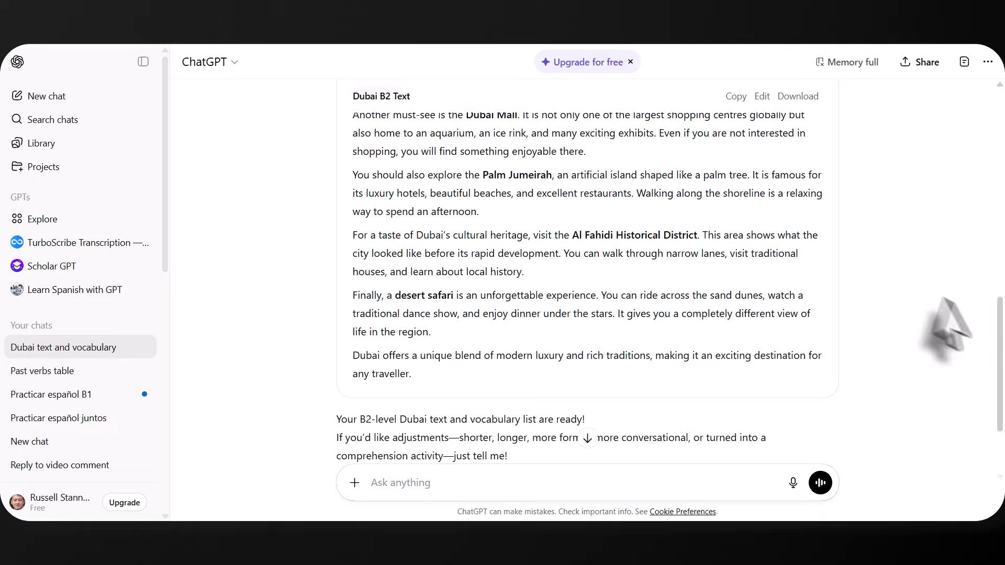
left_click_drag(998, 361, 997, 374)
scroll(997, 376, "down", 2)
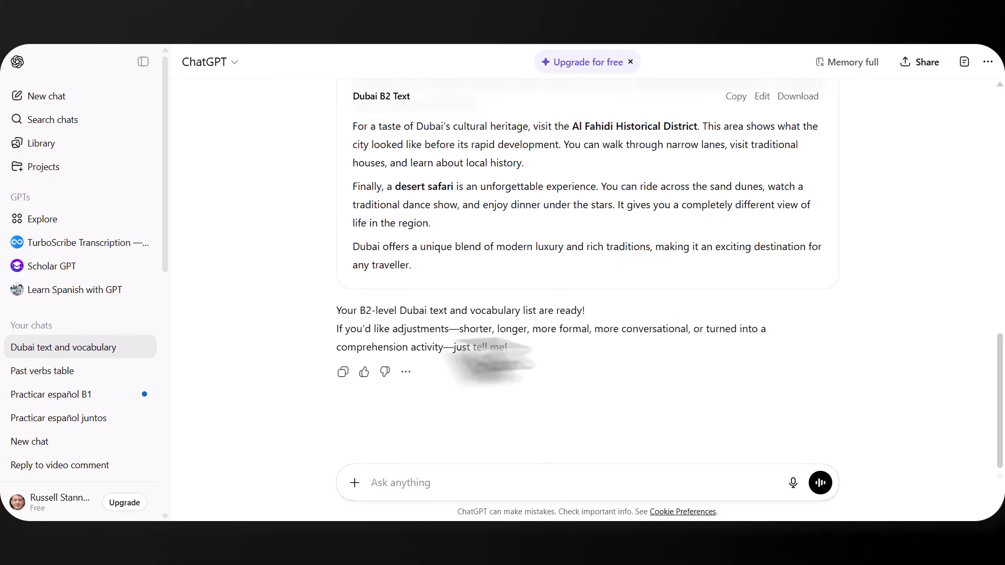
Step: Dictate and send a request for eight Dubai comprehension questions plus an explained answer key
left_click(793, 482)
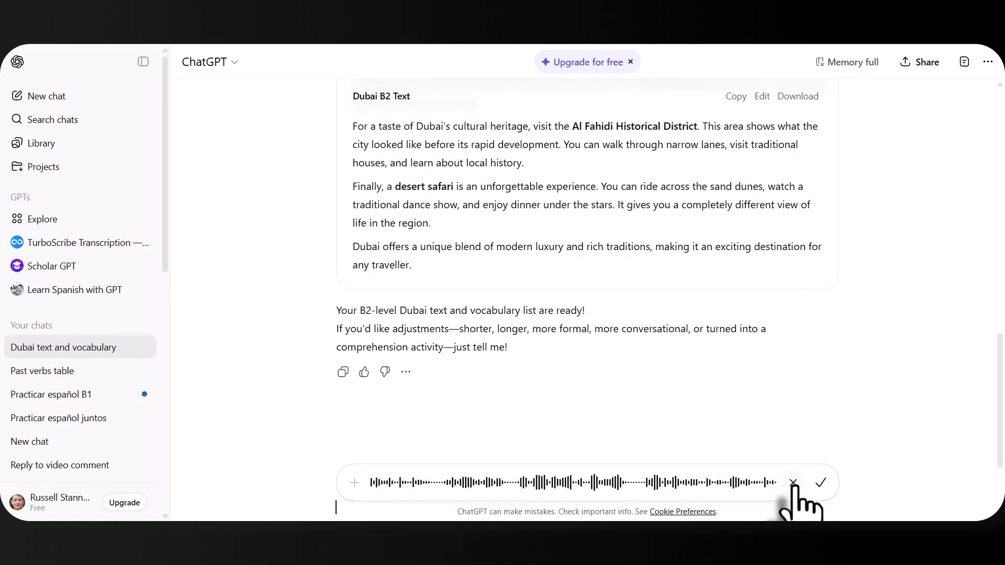
left_click(820, 482)
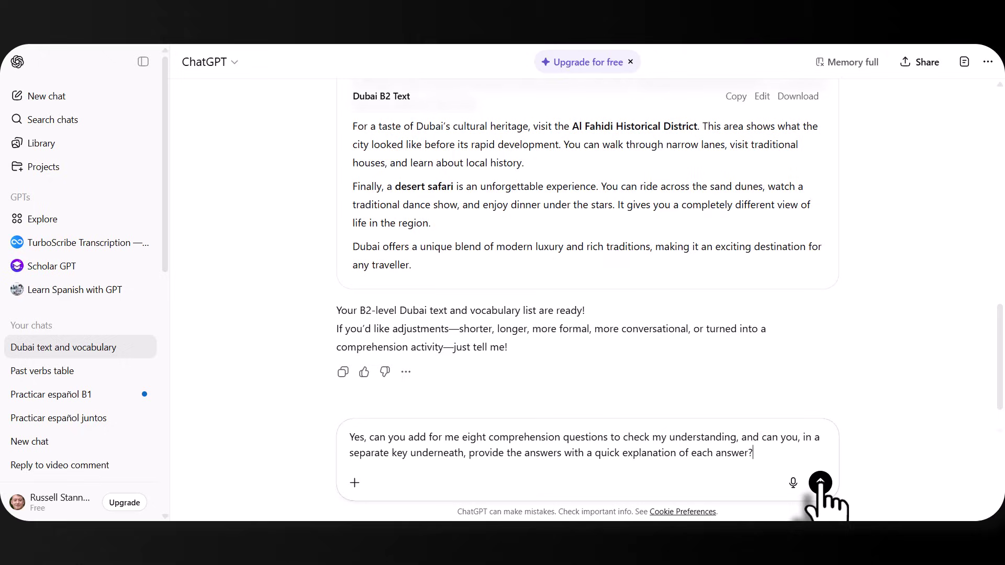
left_click(820, 482)
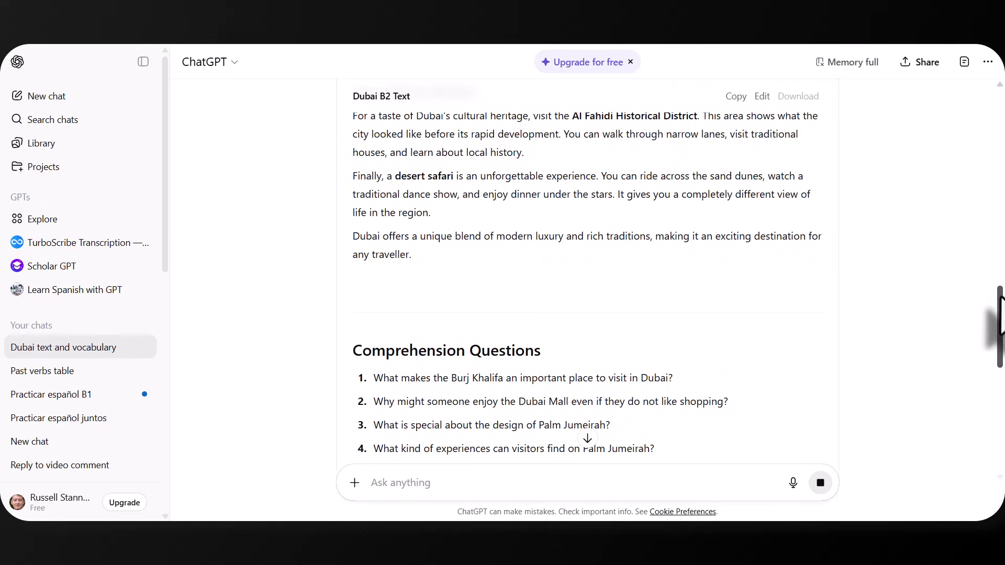
Step: Edit the 'Can you read out the text' request to add '?' and review the reproduced text
left_click_drag(1001, 314, 1000, 428)
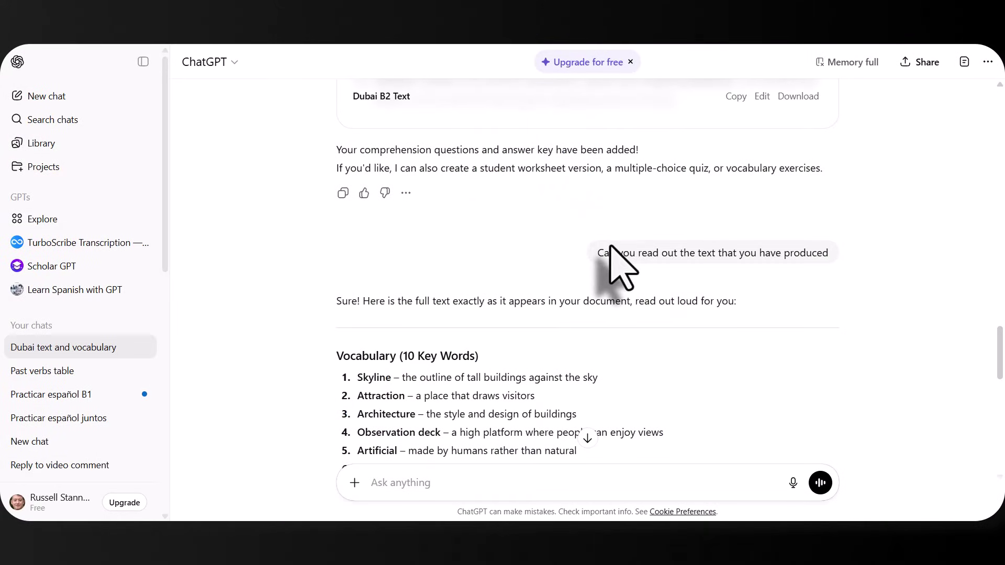
mouse_move(595, 249)
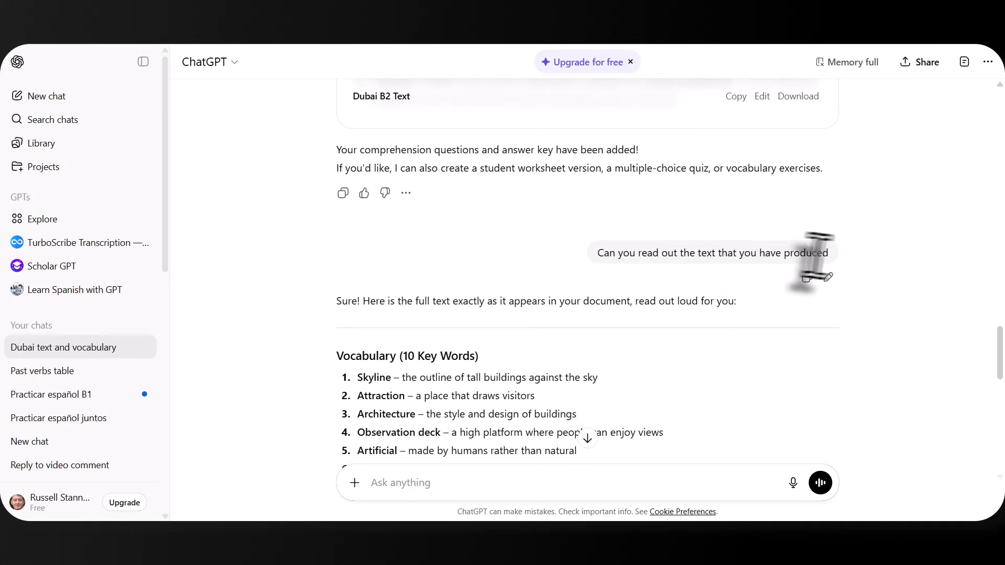
mouse_move(829, 273)
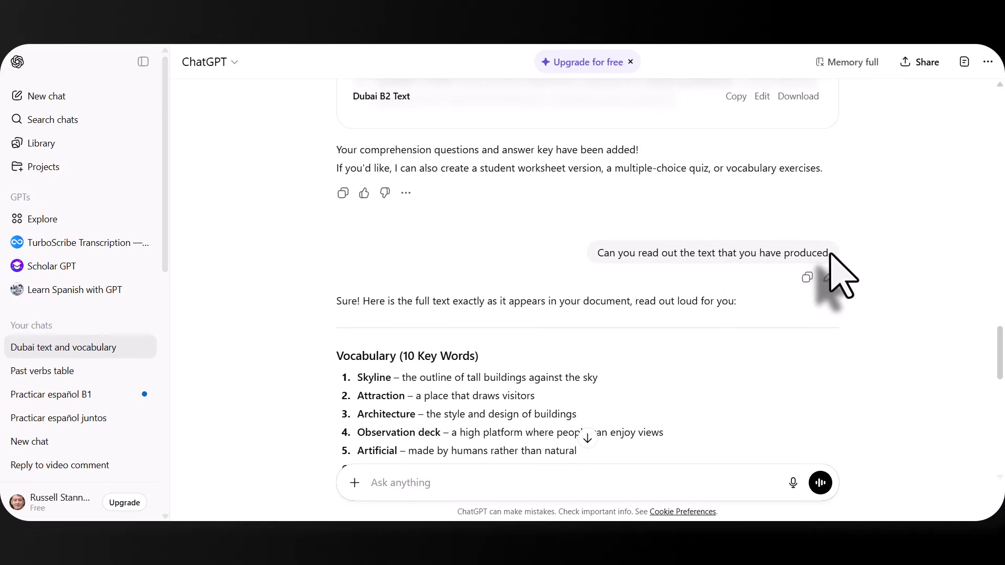
left_click(829, 277)
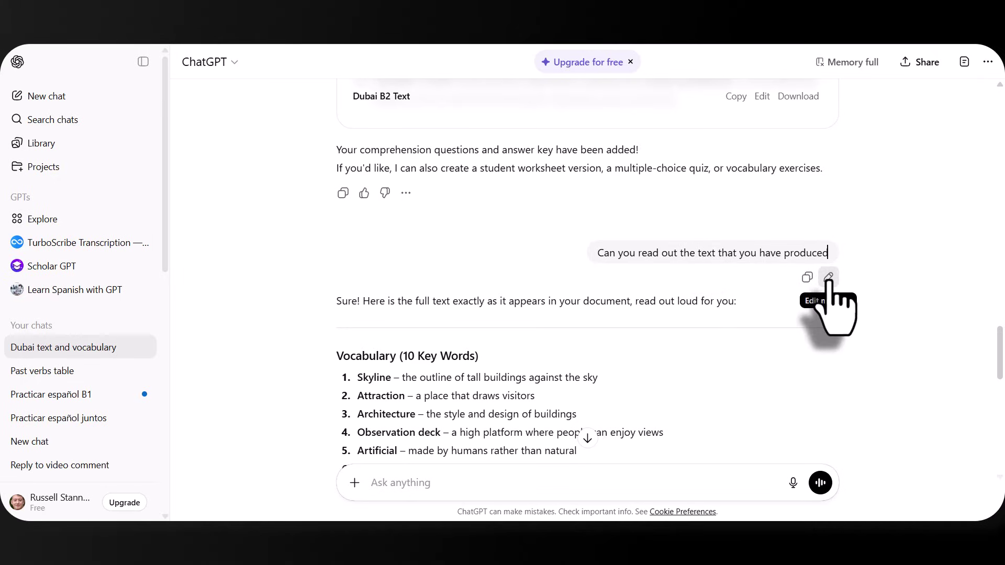
type("?")
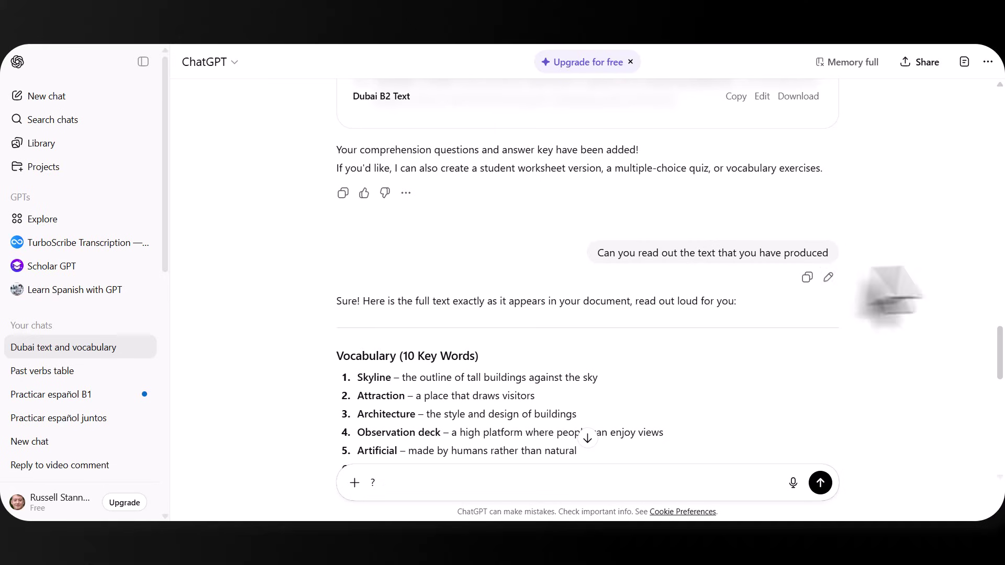
scroll(998, 350, "down", 1)
left_click_drag(997, 349, 998, 369)
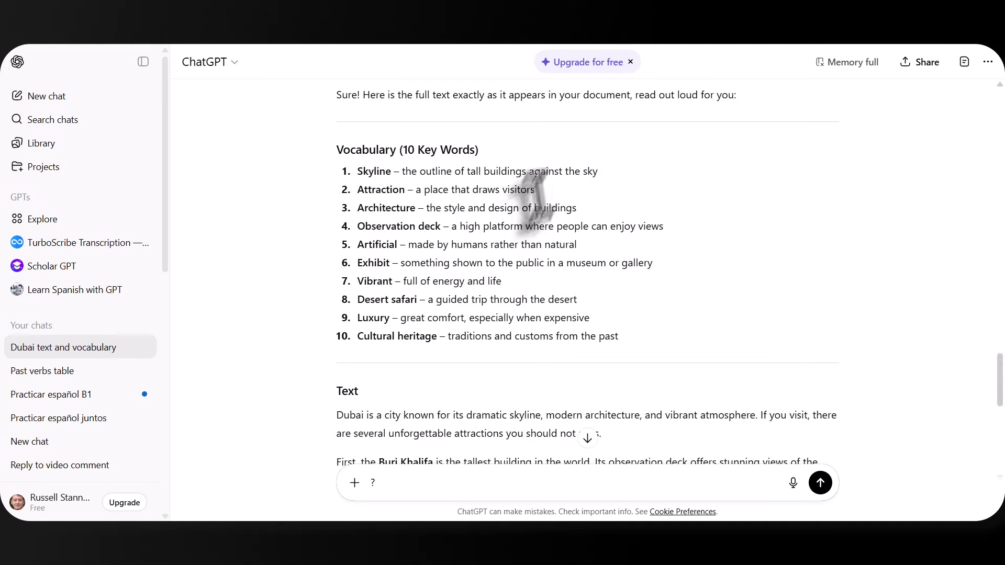
left_click_drag(997, 387, 997, 439)
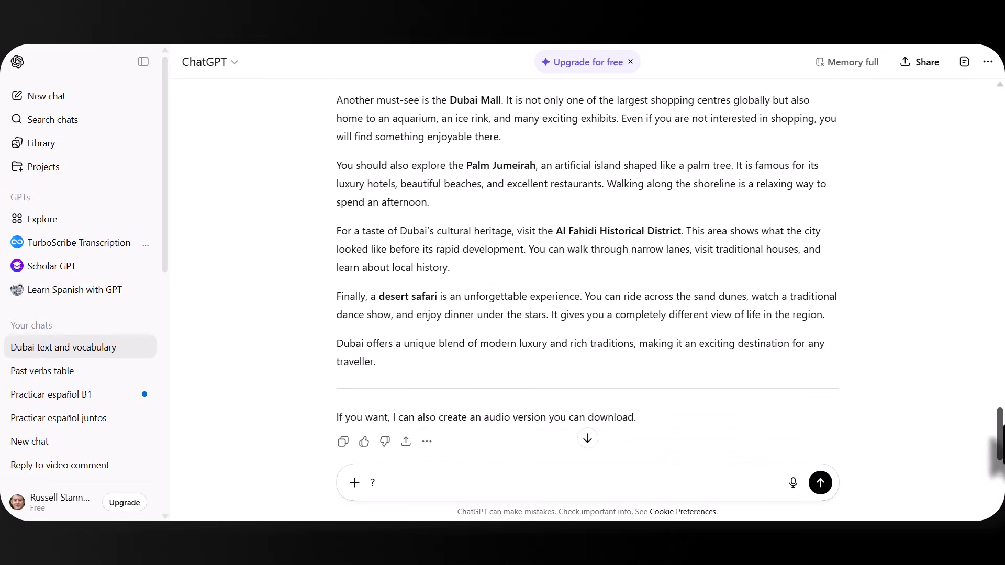
Step: Play Read aloud on the reply with the Dubai vocabulary list and text, scrolling up
left_click(427, 441)
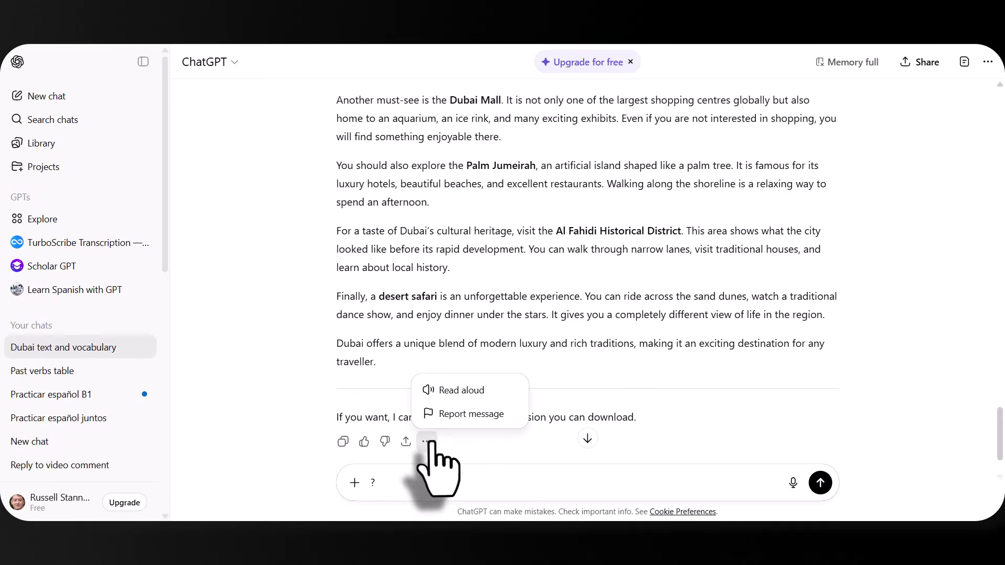
left_click(455, 390)
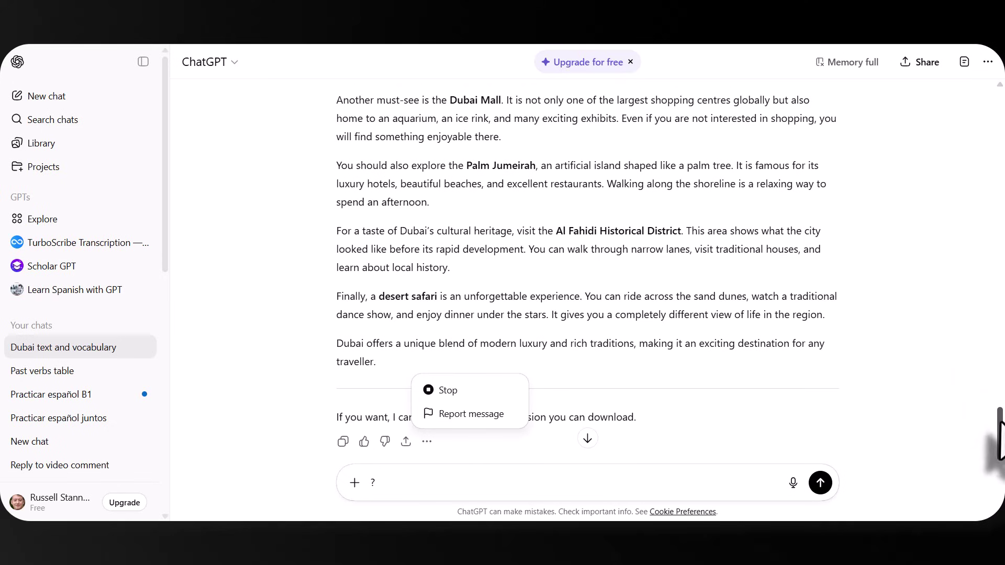
left_click_drag(998, 426, 998, 402)
mouse_move(1000, 389)
left_mouse_down()
mouse_move(1000, 361)
mouse_move(1000, 379)
left_mouse_up()
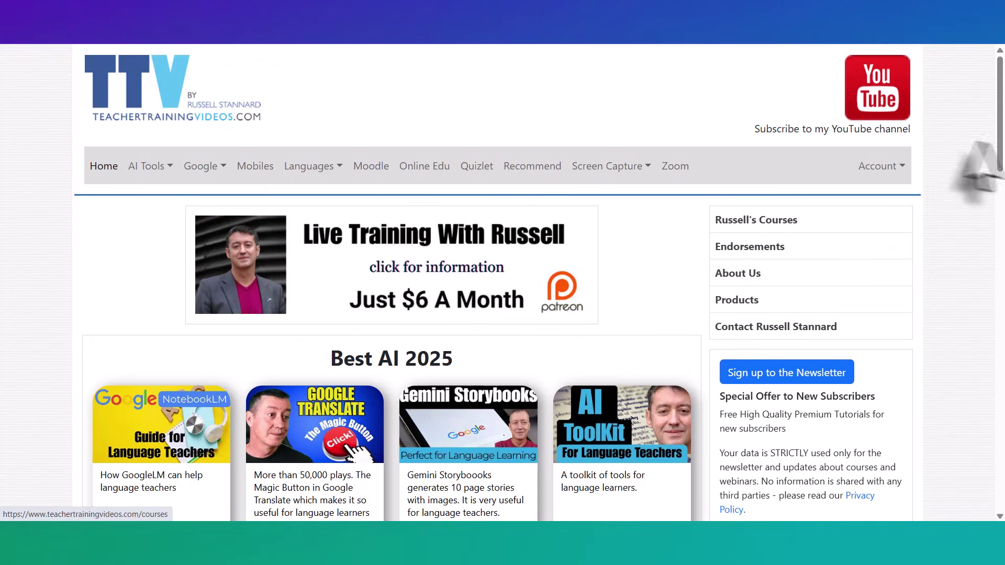
left_click_drag(998, 156, 999, 251)
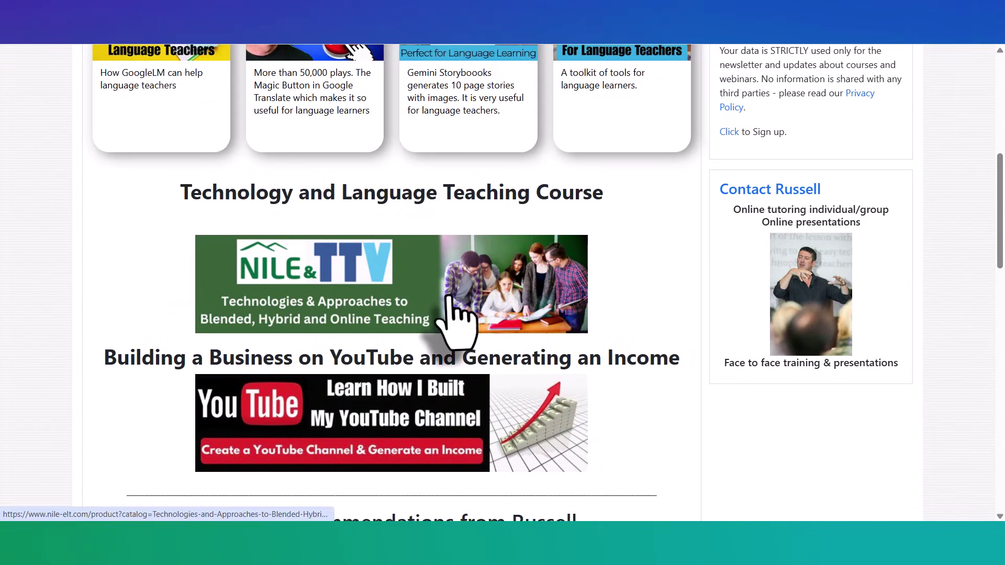